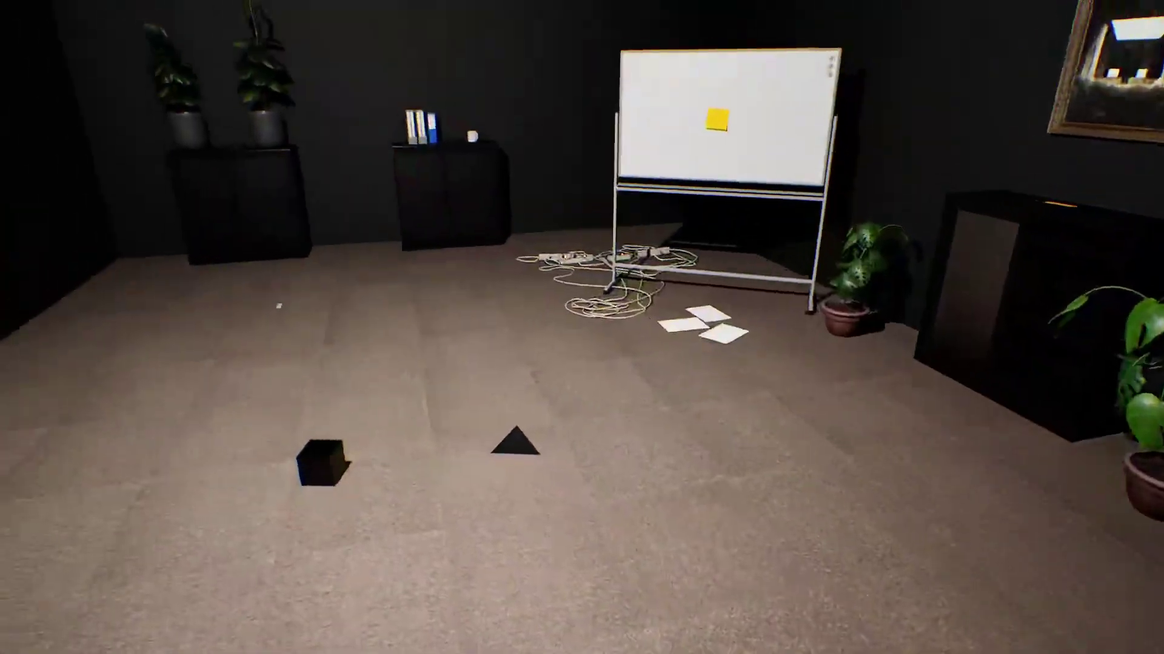
Step: Look around the room, approaching and backing away from the floor cube and pyramid
{"action": "key", "text": "w"}
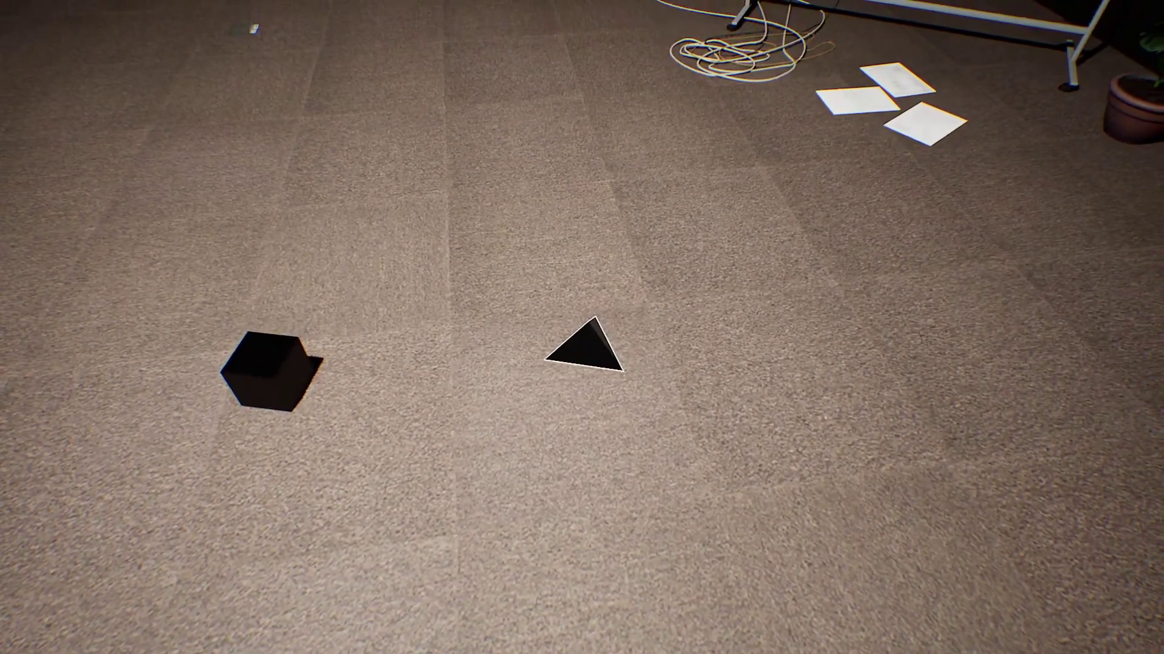
{"action": "key", "text": "s"}
{"action": "key", "text": "w"}
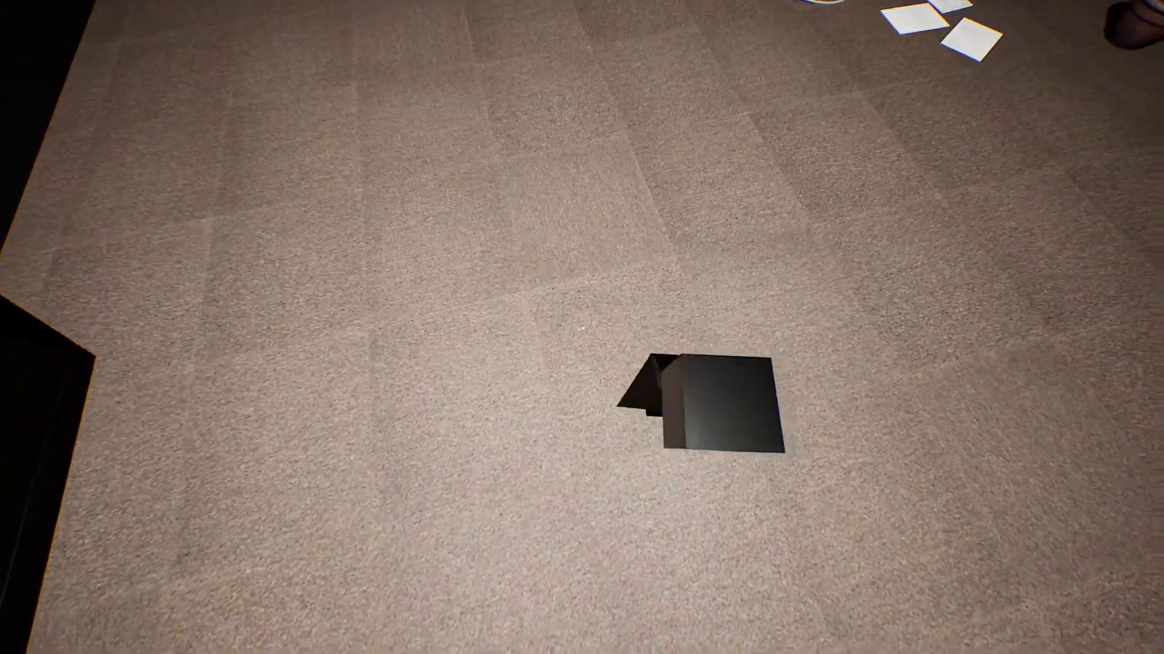
{"action": "key", "text": "s"}
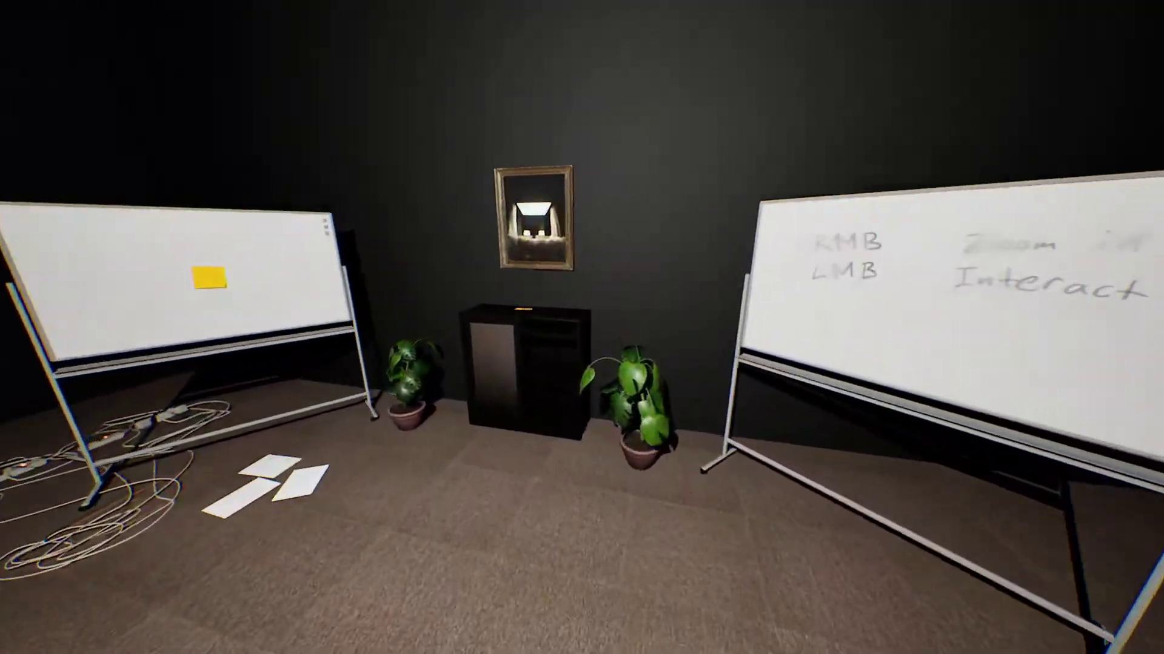
Step: Read the sticky note on the cabinet about returning the monolith, then put it back
{"action": "key", "text": "w"}
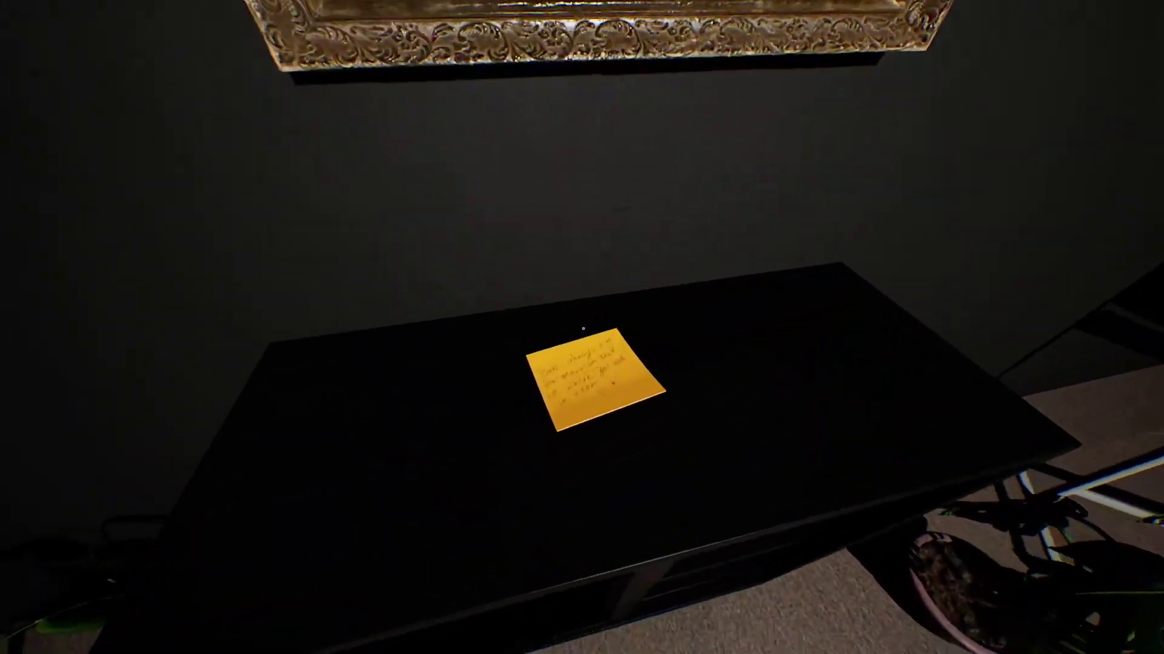
{"action": "left_click", "coordinate": [582, 329]}
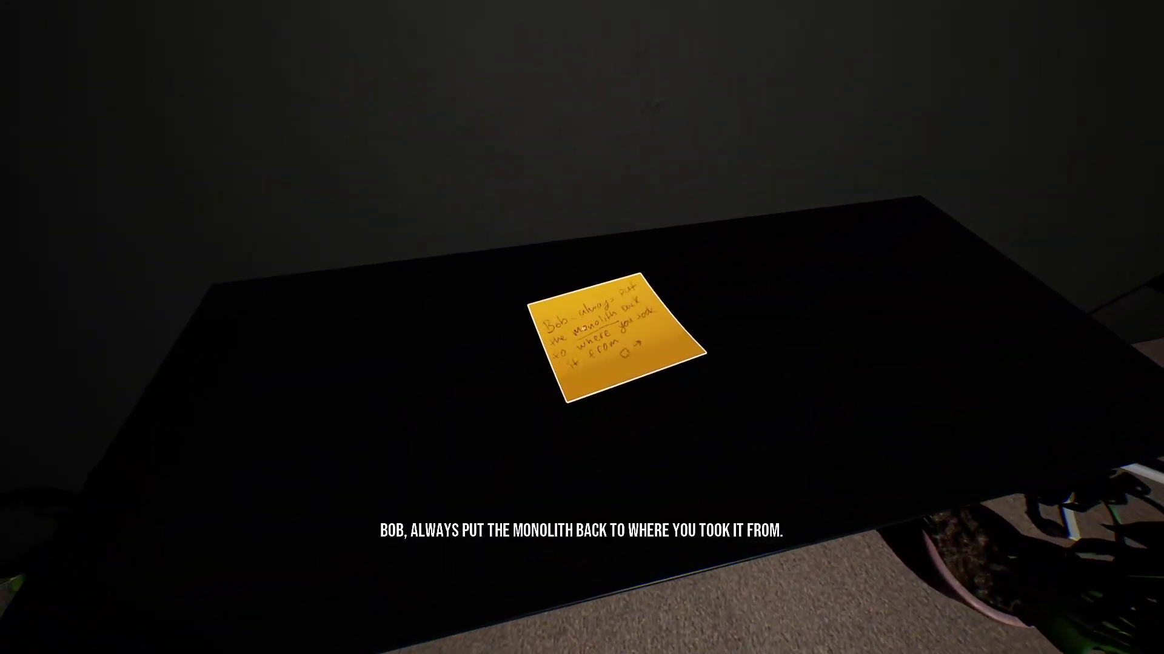
{"action": "left_click", "coordinate": [583, 329]}
{"action": "key", "text": "s"}
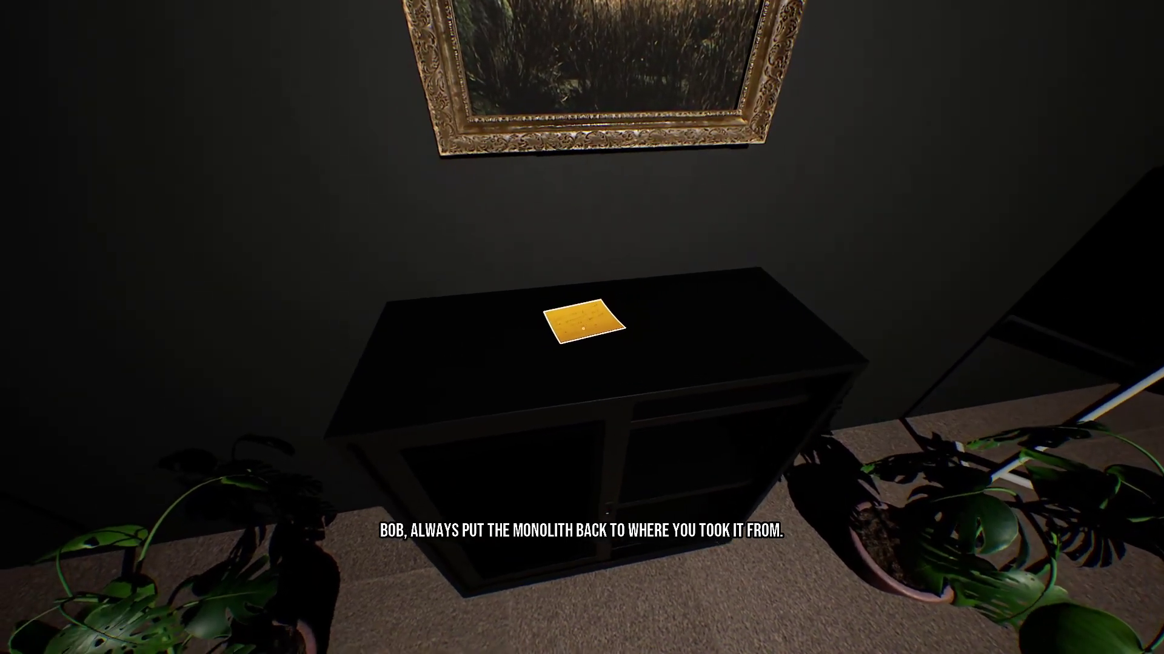
Step: Cross past the painting cabinet and pyramid toward the lit elevator doorway
{"action": "key", "text": "s"}
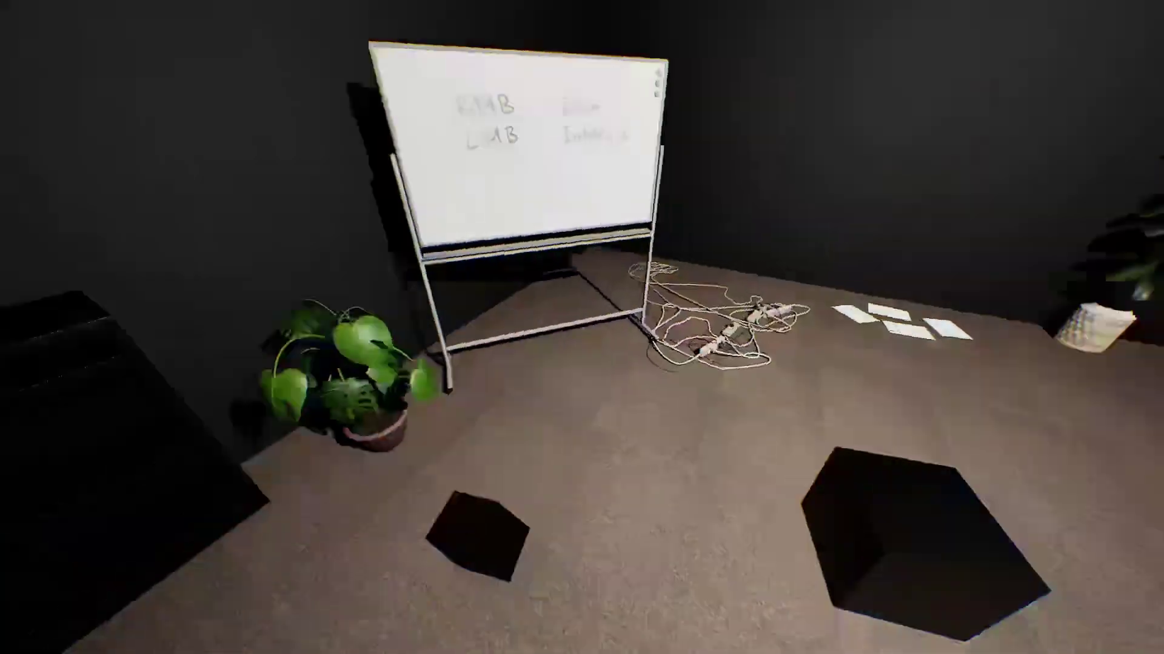
{"action": "key", "text": "w"}
{"action": "key", "text": "w"}
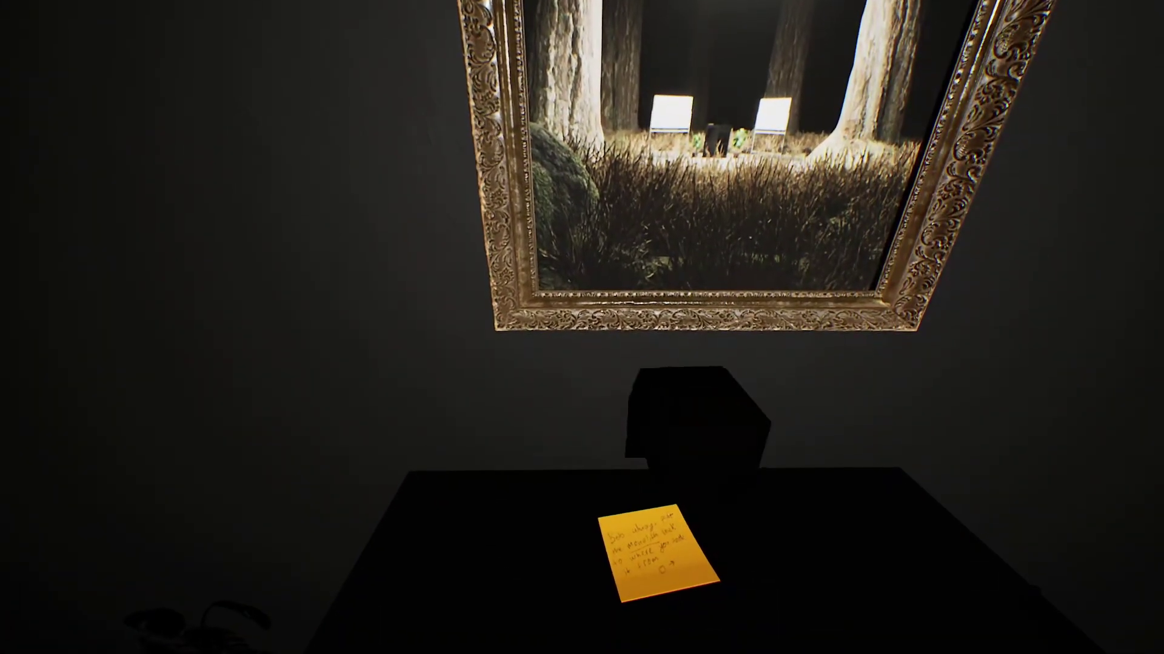
{"action": "key", "text": "s"}
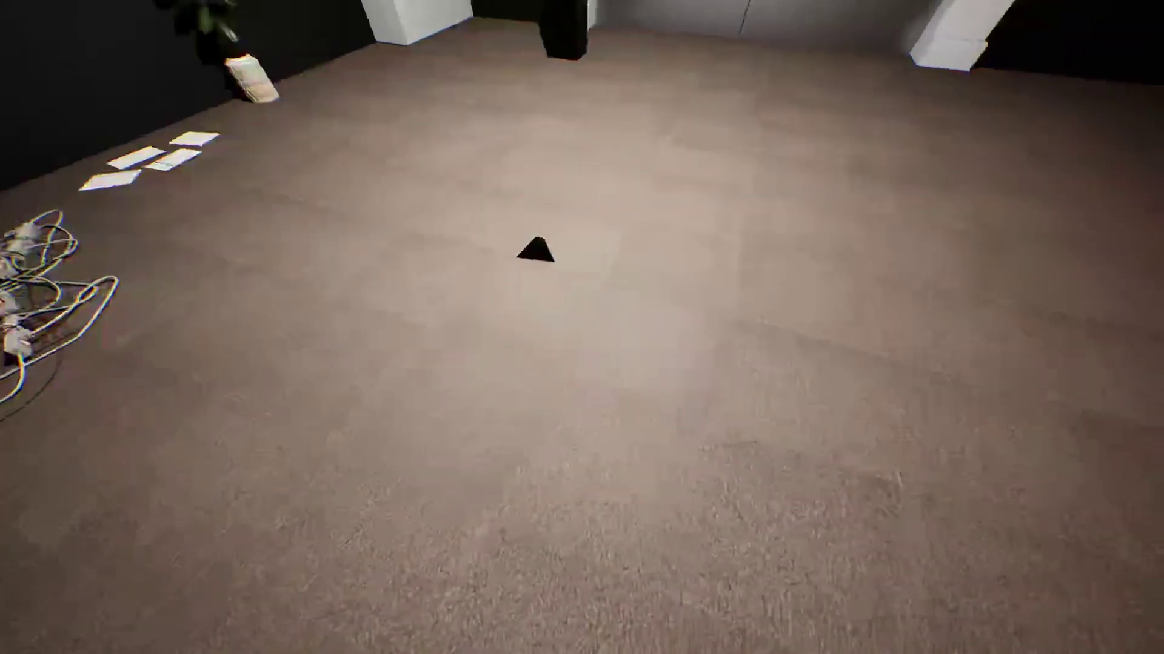
{"action": "key", "text": "w"}
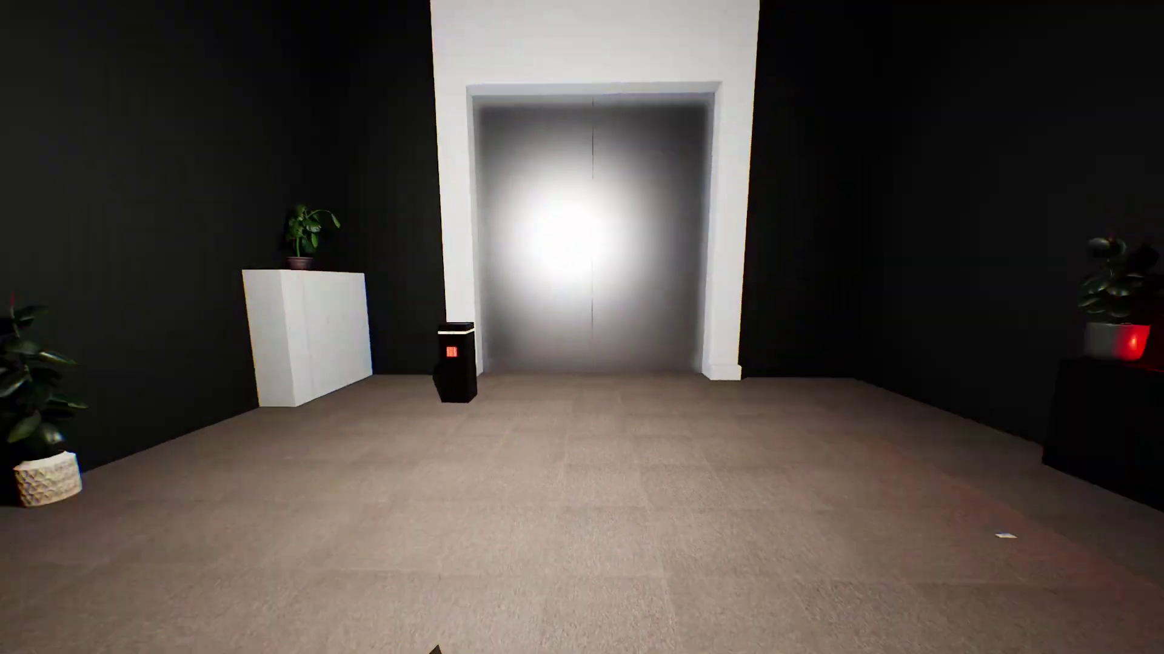
Step: Pick up the glowing red cube near the elevator and set it on the black pedestal
{"action": "key", "text": "d"}
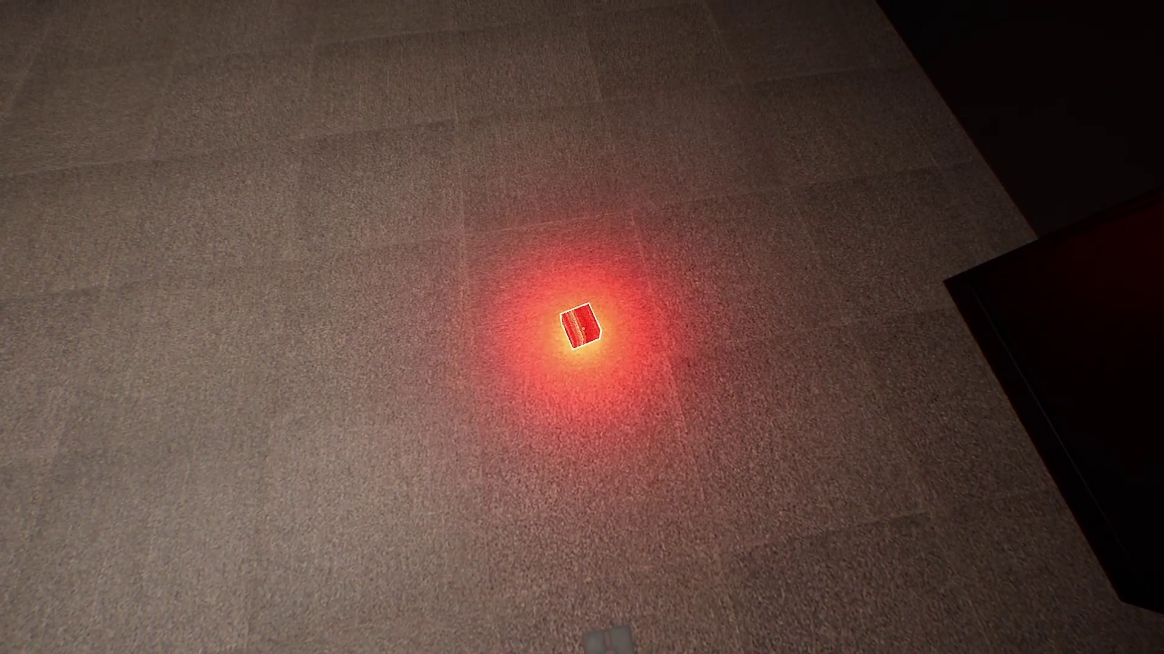
{"action": "left_click", "coordinate": [582, 328]}
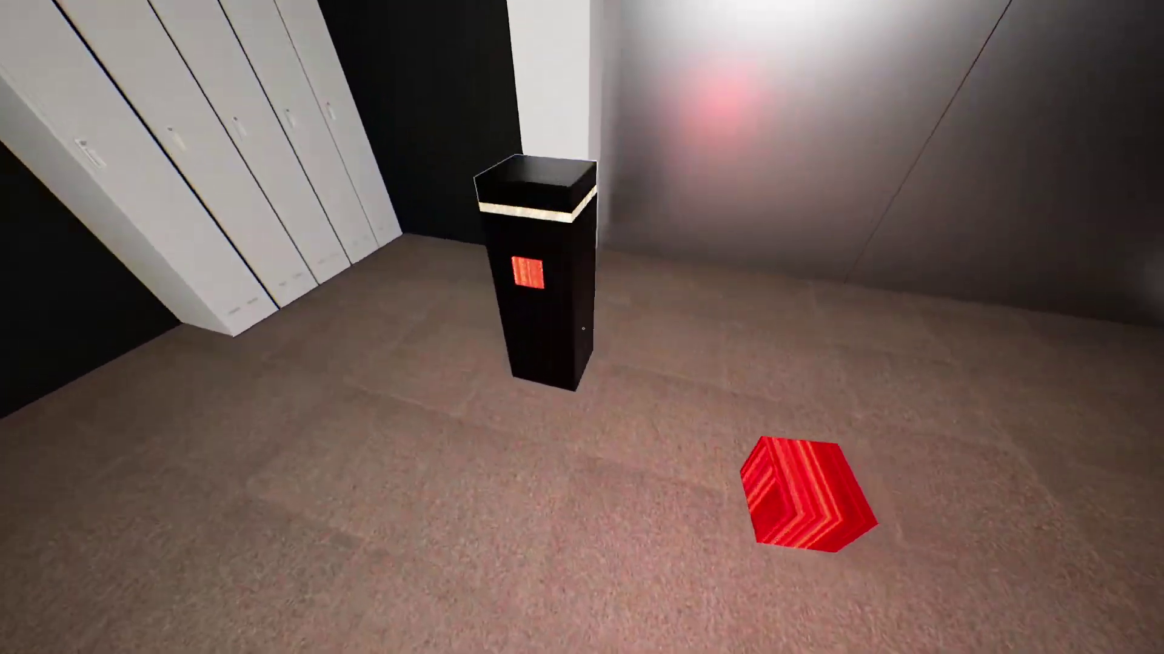
{"action": "left_click", "coordinate": [582, 327]}
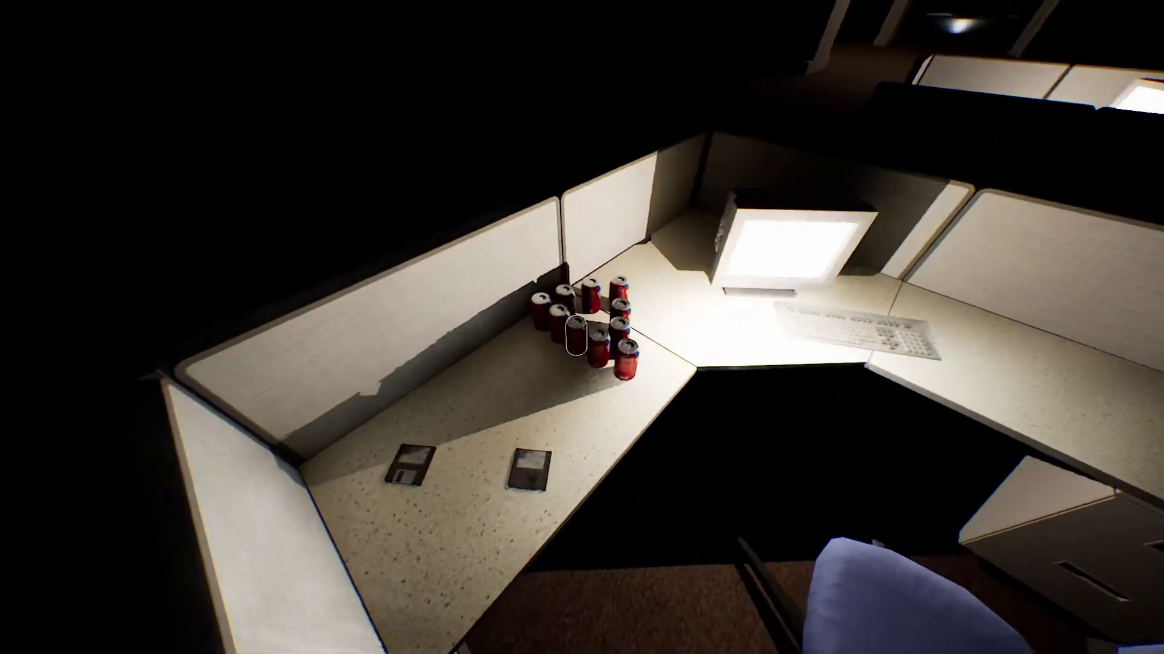
Step: Add the stray soda can to the desk stack as the tenth can
{"action": "left_click", "coordinate": [581, 328]}
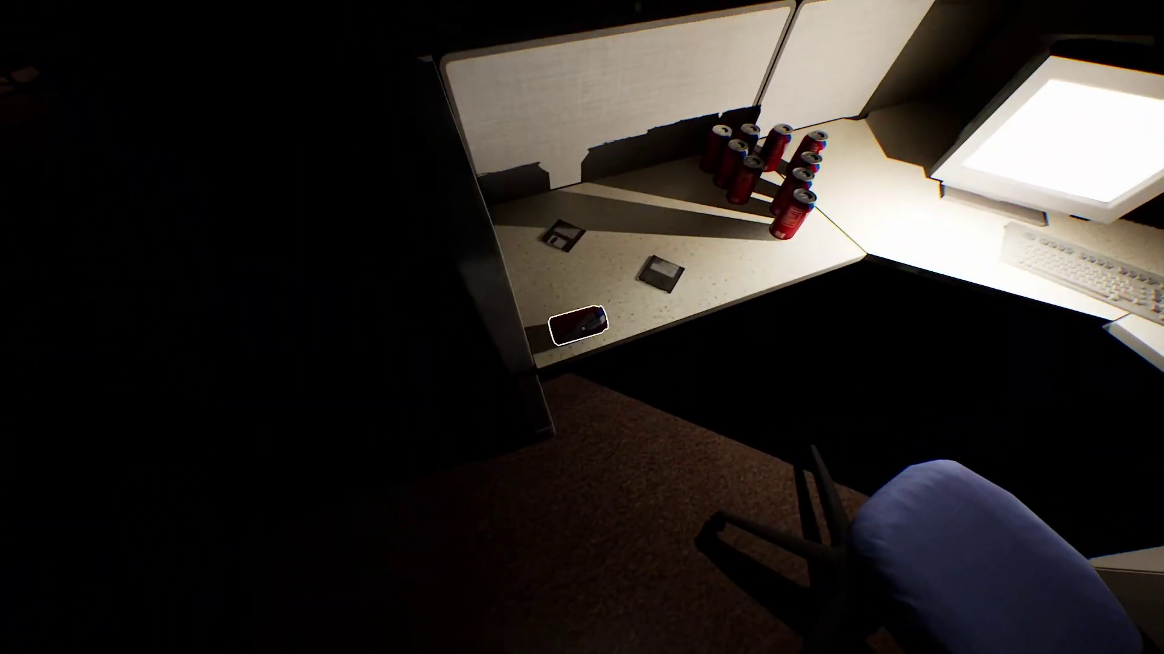
{"action": "left_click", "coordinate": [578, 325]}
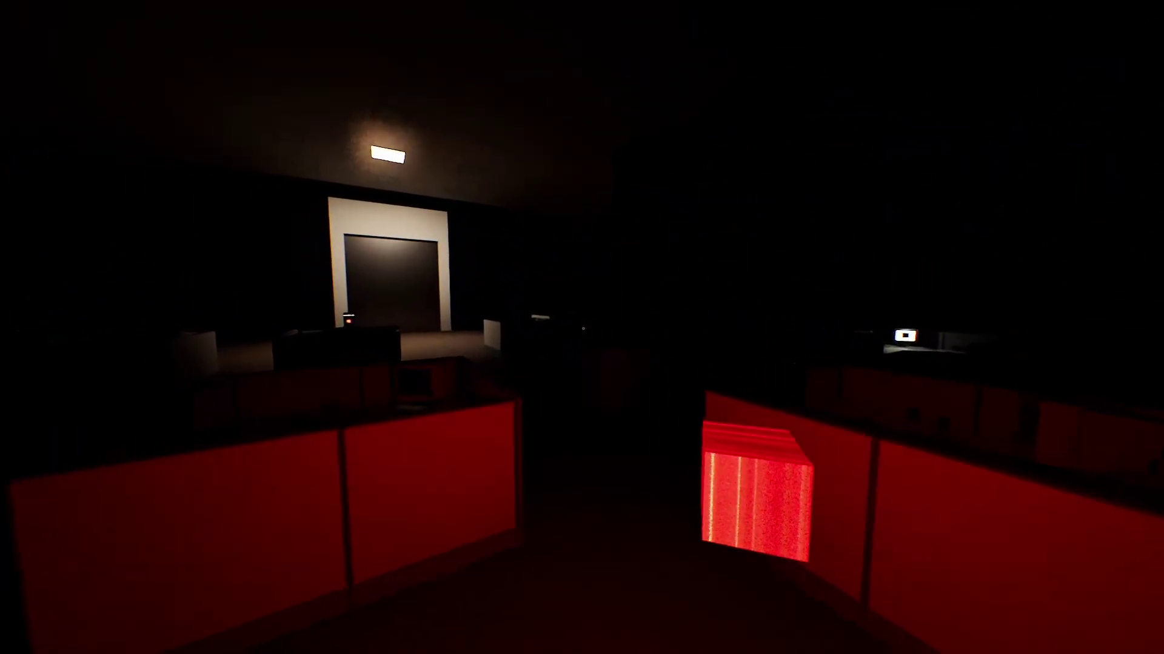
Step: Walk the red cube toward the lit door by the far pedestal
{"action": "key", "text": "w"}
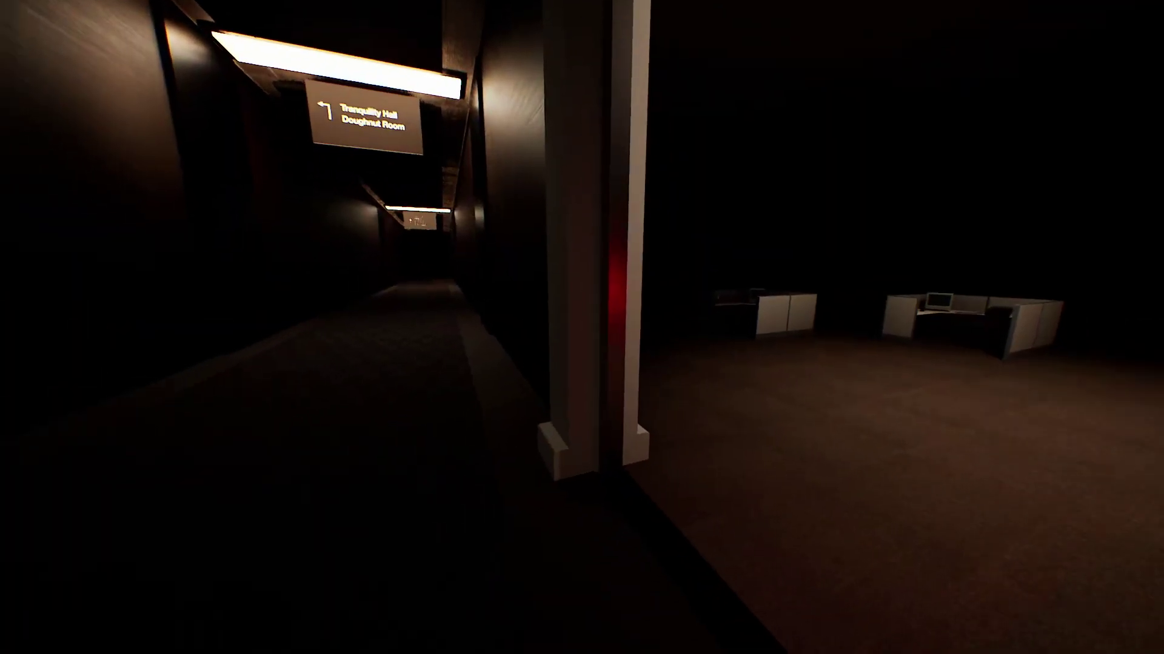
{"action": "key", "text": "w"}
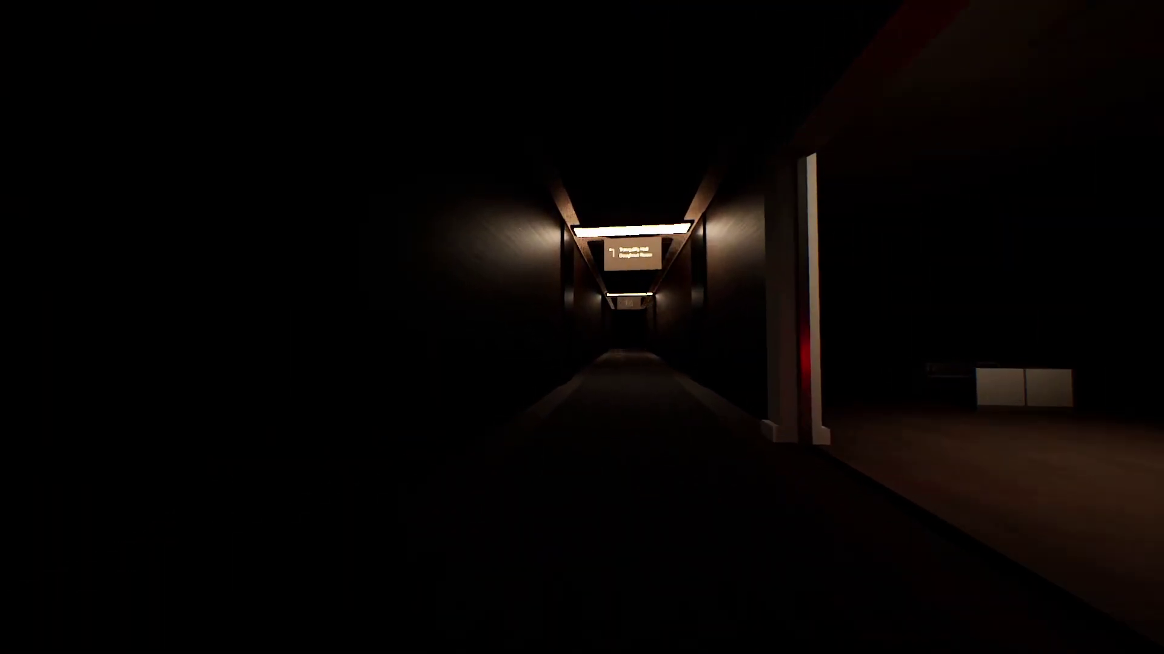
{"action": "key", "text": "w"}
{"action": "key", "text": "w"}
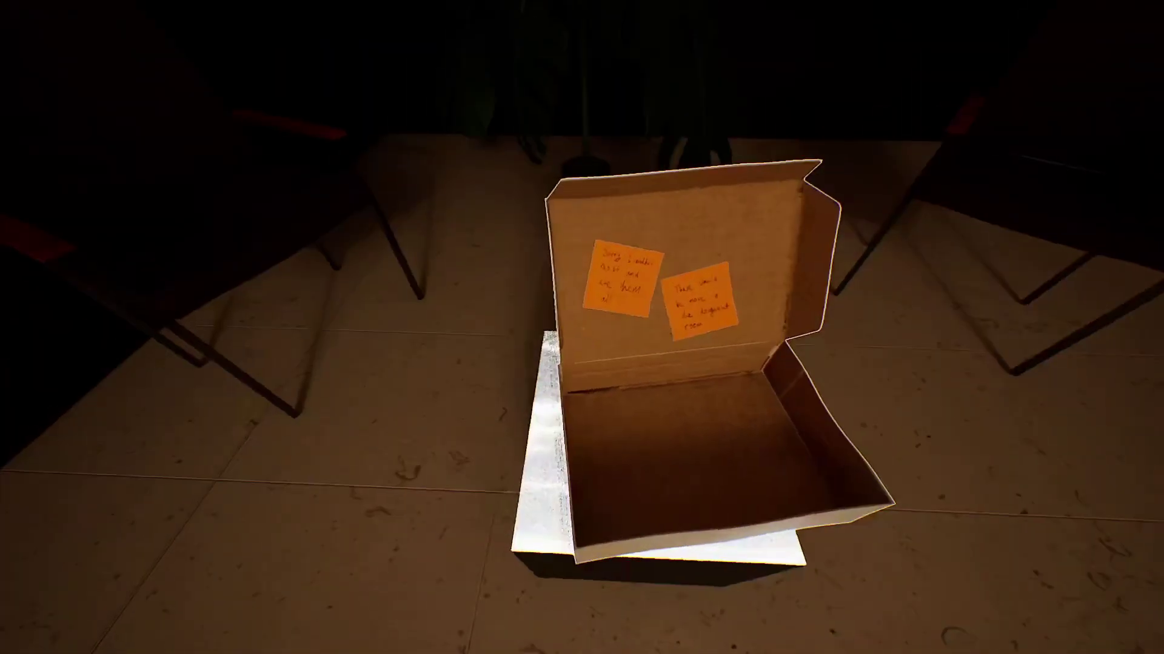
Step: Read the second sticky note in the empty doughnut box
{"action": "left_click", "coordinate": [581, 327]}
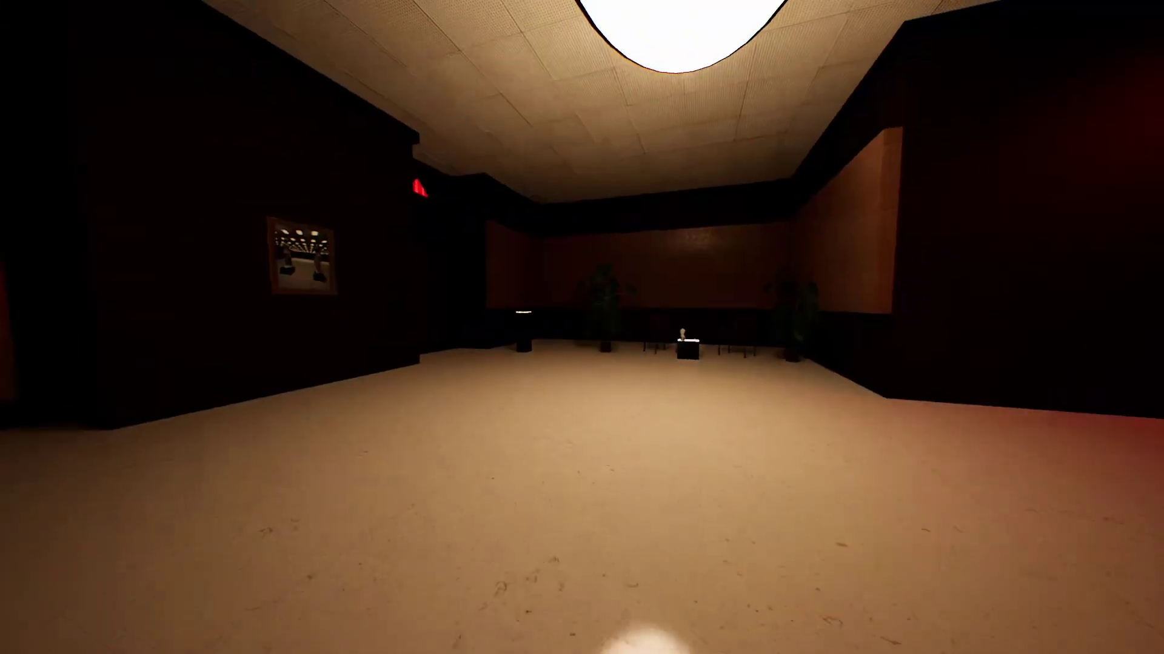
Step: Inspect the small box between the chairs, then enter the THE CUBE NEEDS TO EAT corridor
{"action": "key", "text": "w"}
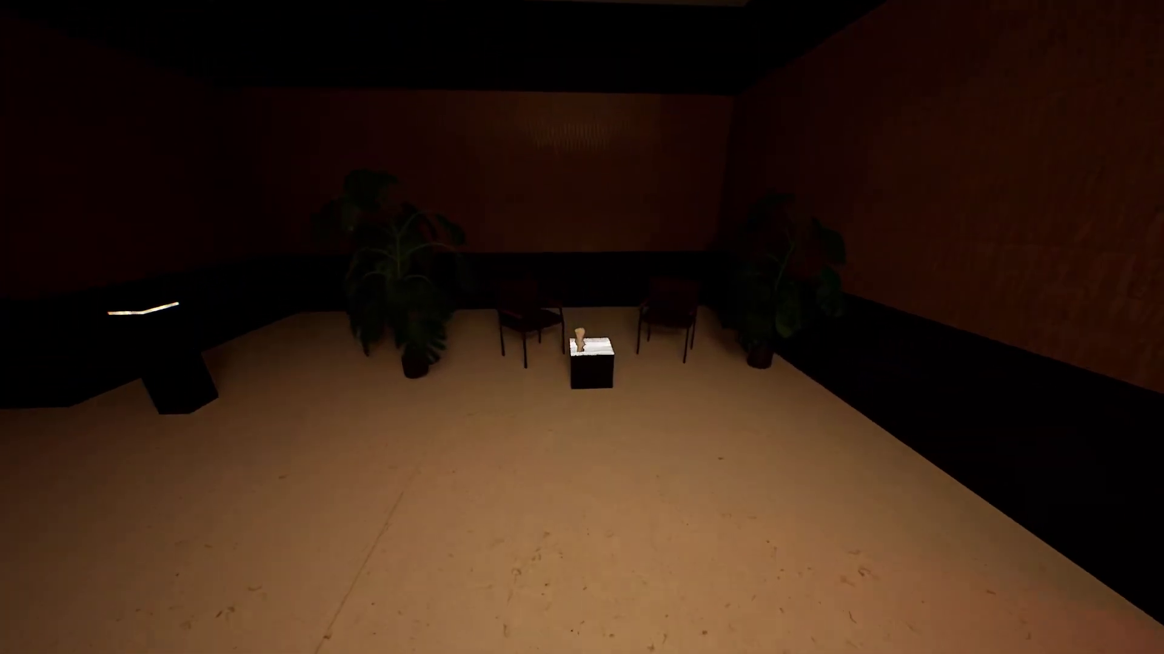
{"action": "key", "text": "w"}
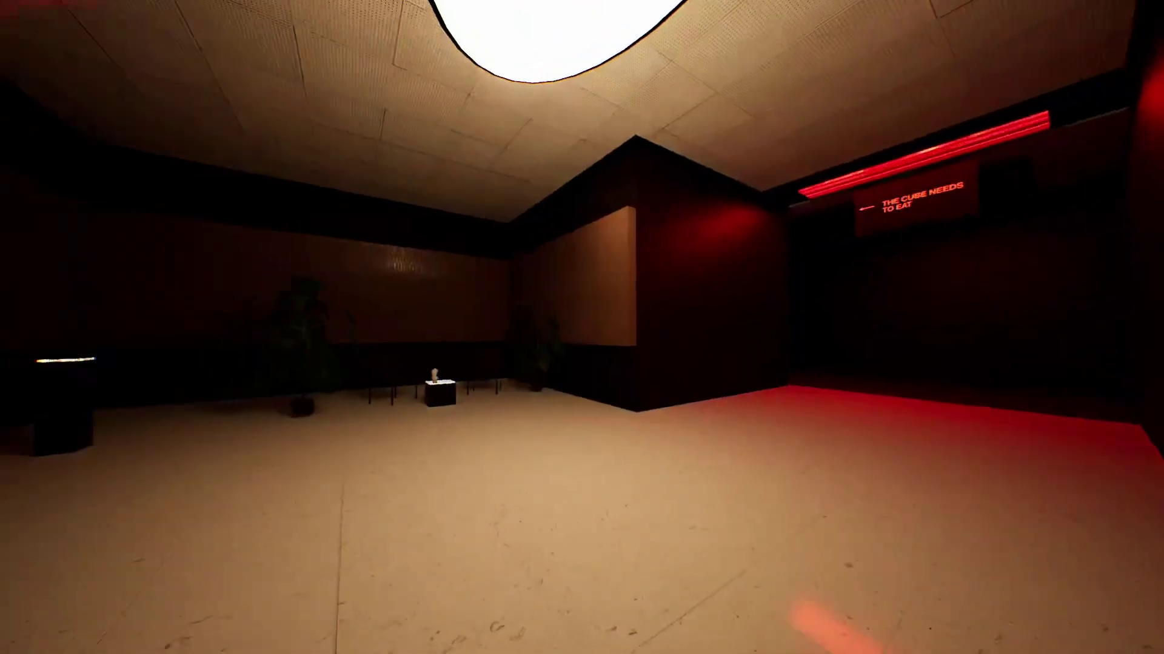
{"action": "key", "text": "w"}
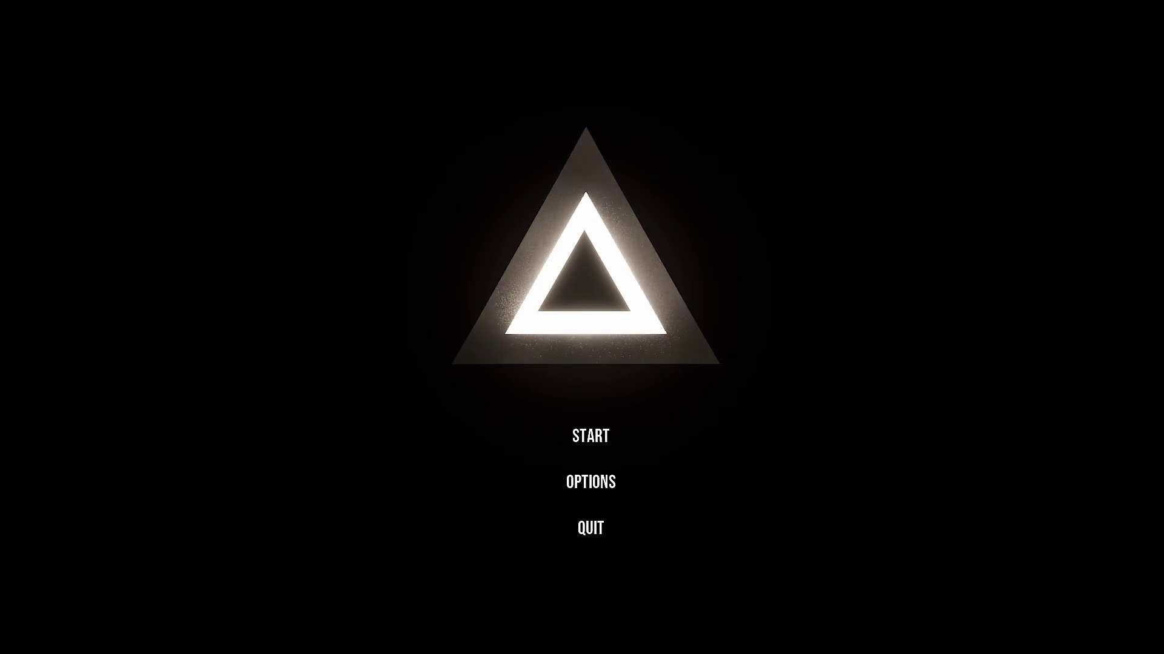
{"action": "key", "text": "Return"}
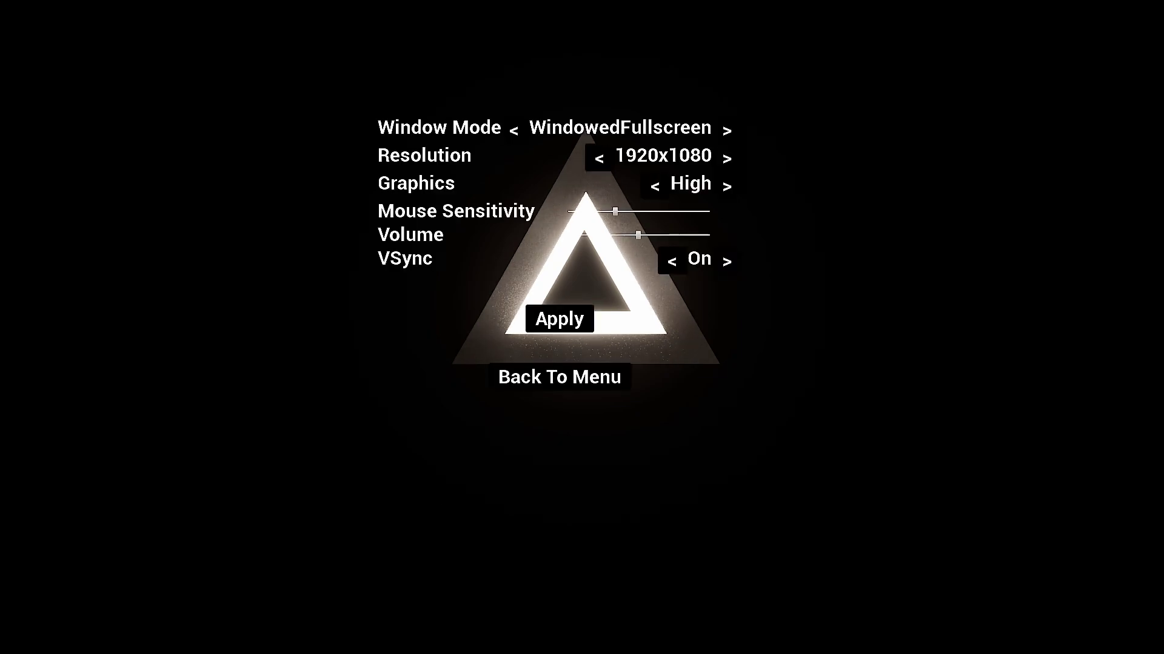